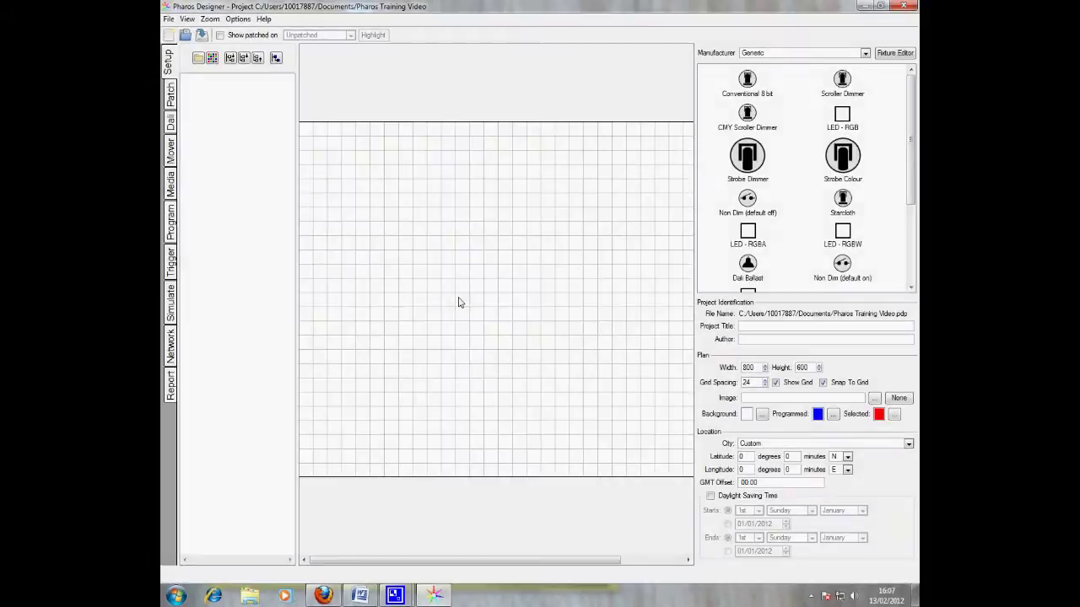
# Place a Conventional 8 bit fixture near the plan's upper edge and duplicate it in a rectangle arrangement with width 6.
pyautogui.moveTo(618, 131); pyautogui.dragTo(371, 152)
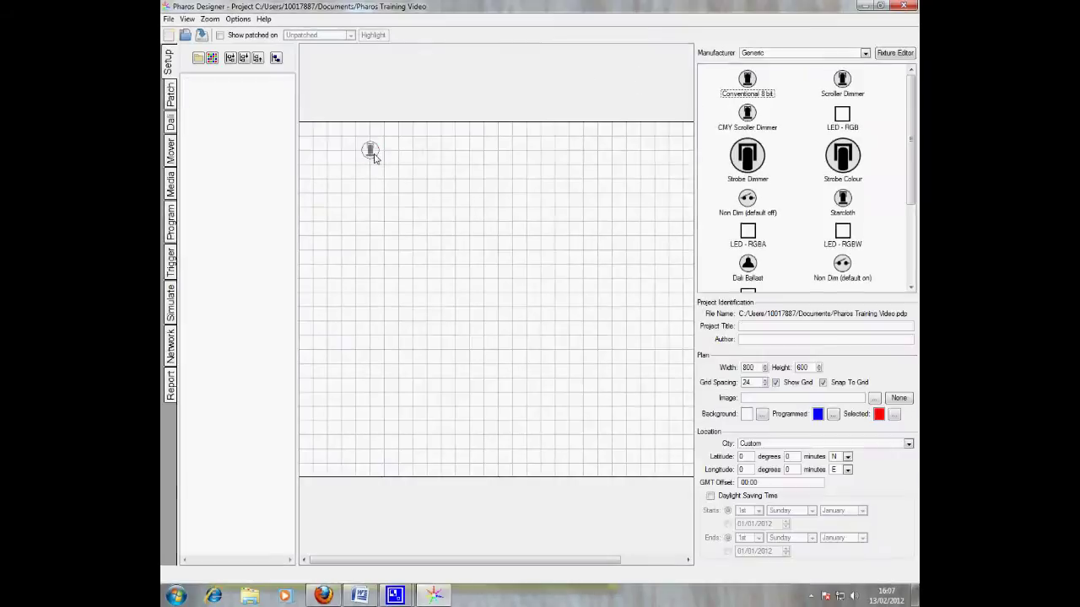
pyautogui.rightClick(371, 152)
pyautogui.click(396, 168)
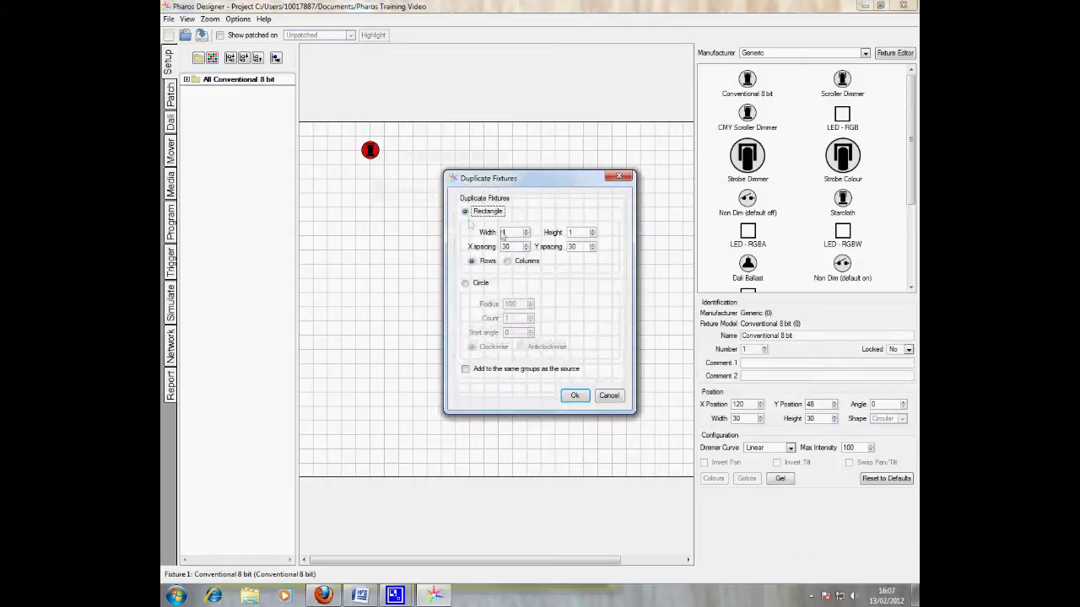
pyautogui.click(516, 235)
pyautogui.press('BackSpace')
pyautogui.write('6')
pyautogui.click(573, 395)
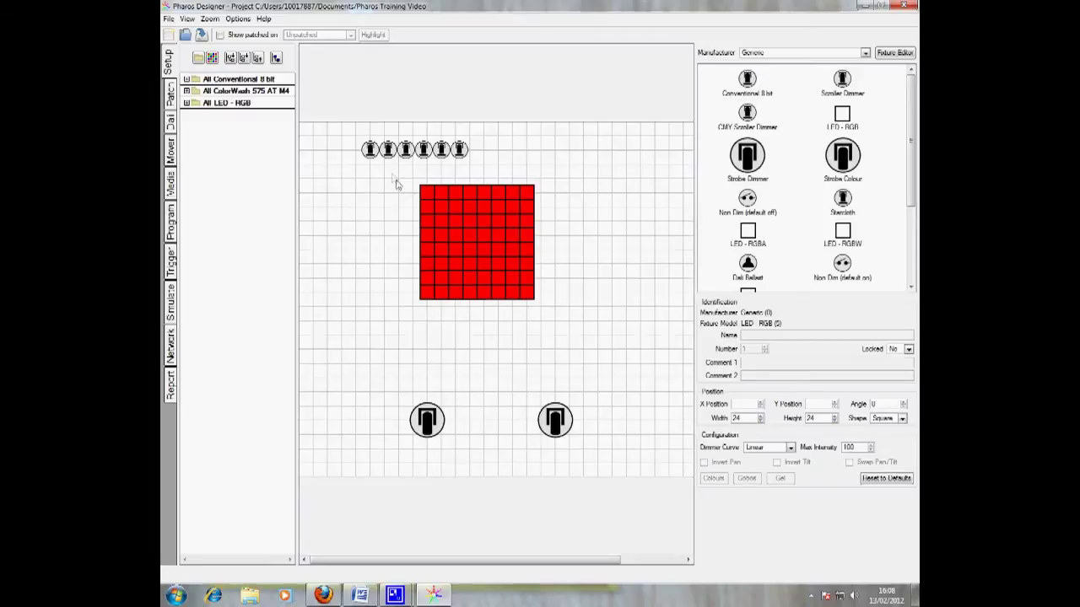
# Create a pixel matrix from the whole square block of LED - RGB fixtures on the plan.
pyautogui.moveTo(395, 184); pyautogui.dragTo(549, 313)
pyautogui.rightClick(506, 271)
pyautogui.click(586, 315)
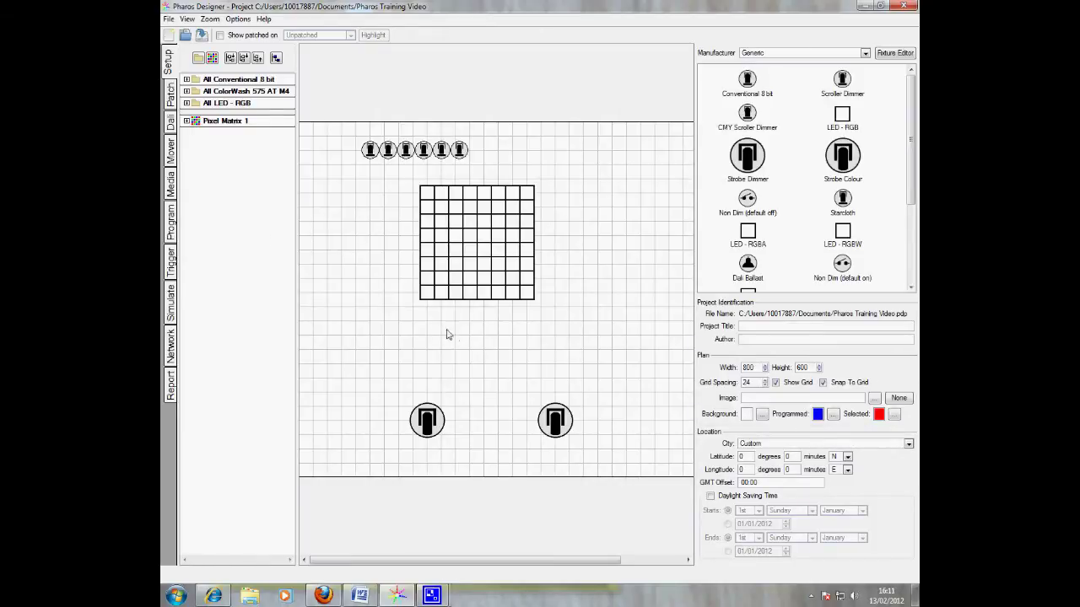
# Patch the Conventional 8 bit group from DMX 1 channel 1 and the ColorWash 575 AT M4 group directly after it.
pyautogui.click(171, 99)
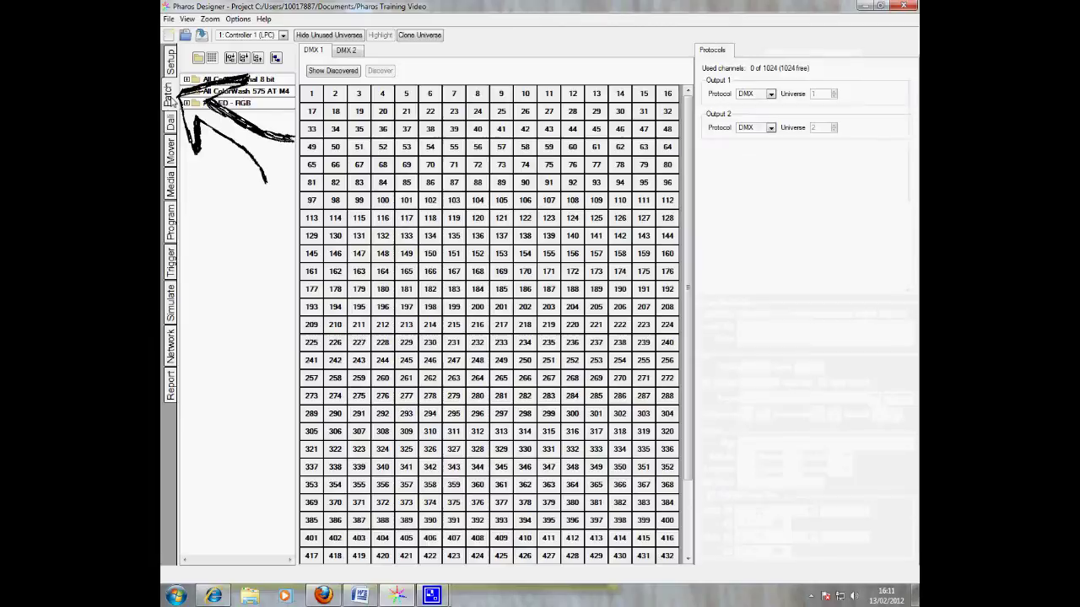
pyautogui.click(187, 79)
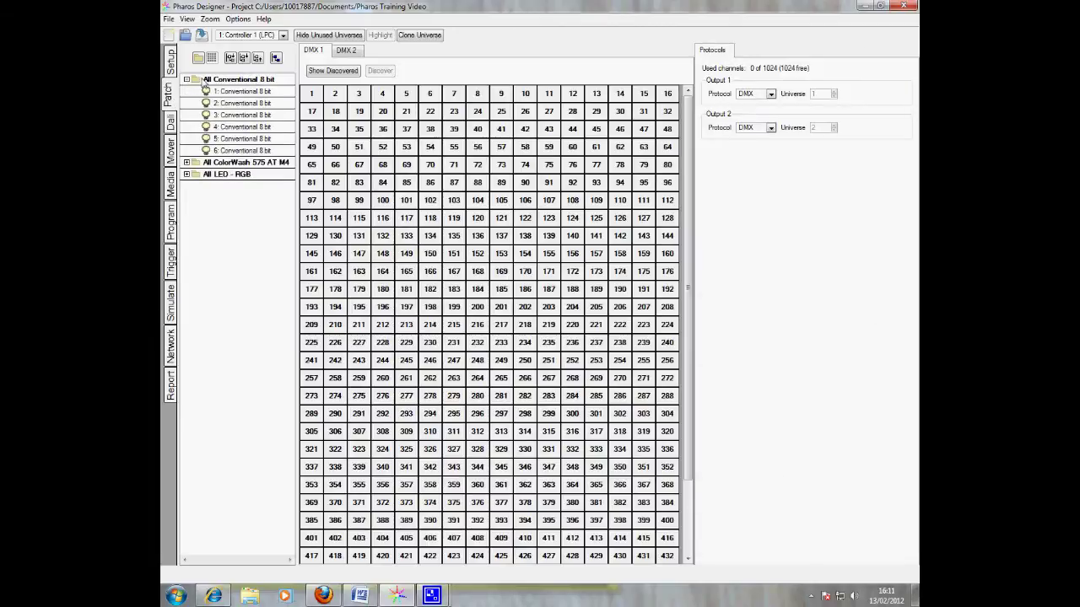
pyautogui.moveTo(206, 85); pyautogui.dragTo(311, 95)
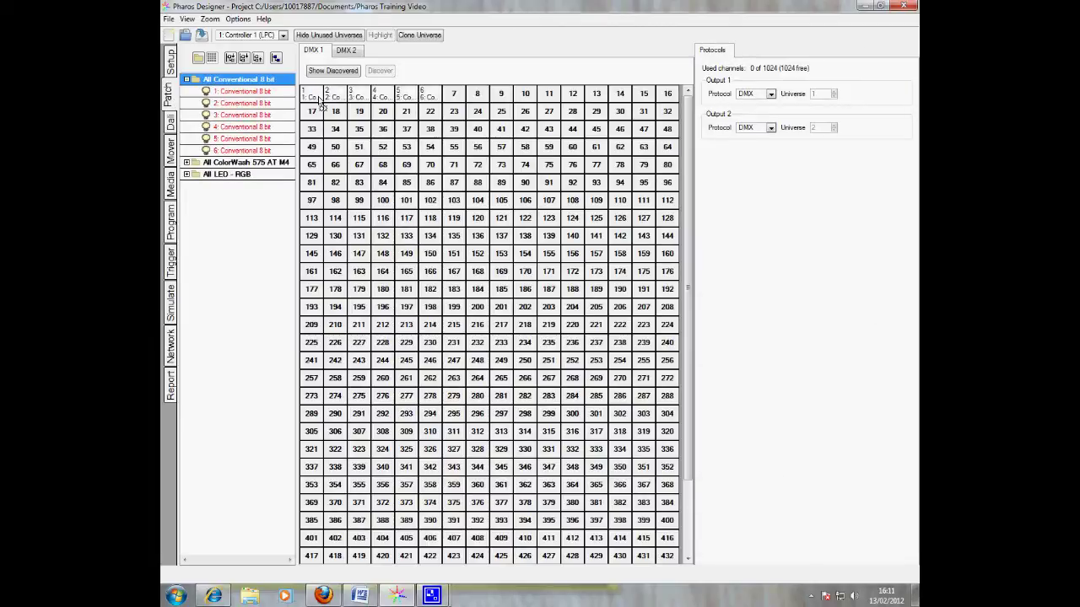
pyautogui.click(186, 163)
pyautogui.moveTo(237, 163); pyautogui.dragTo(438, 119)
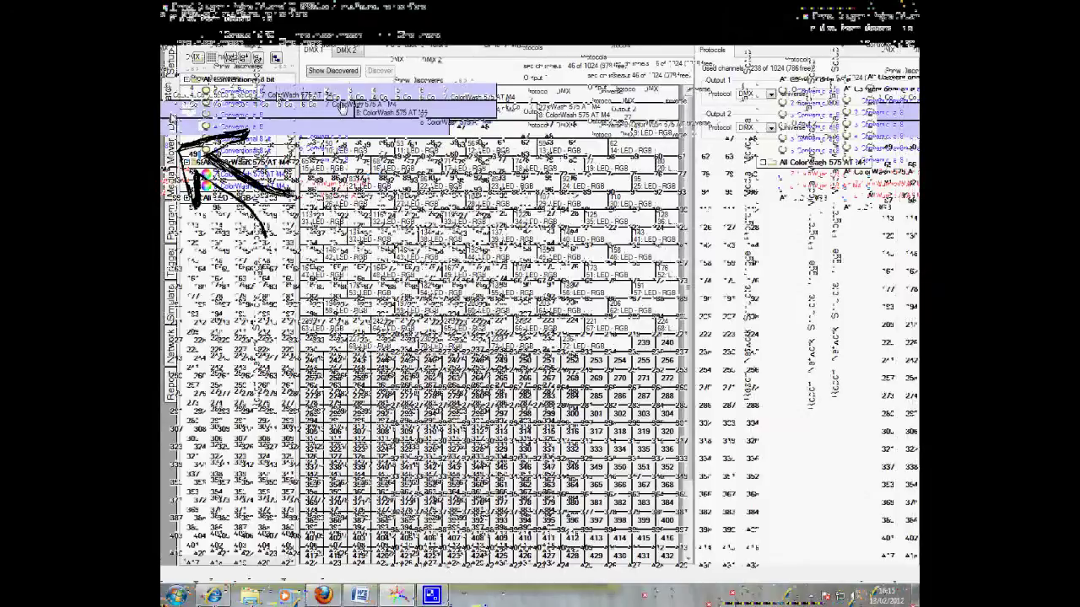
# Create a mover preset named "Red Position 1".
pyautogui.click(170, 151)
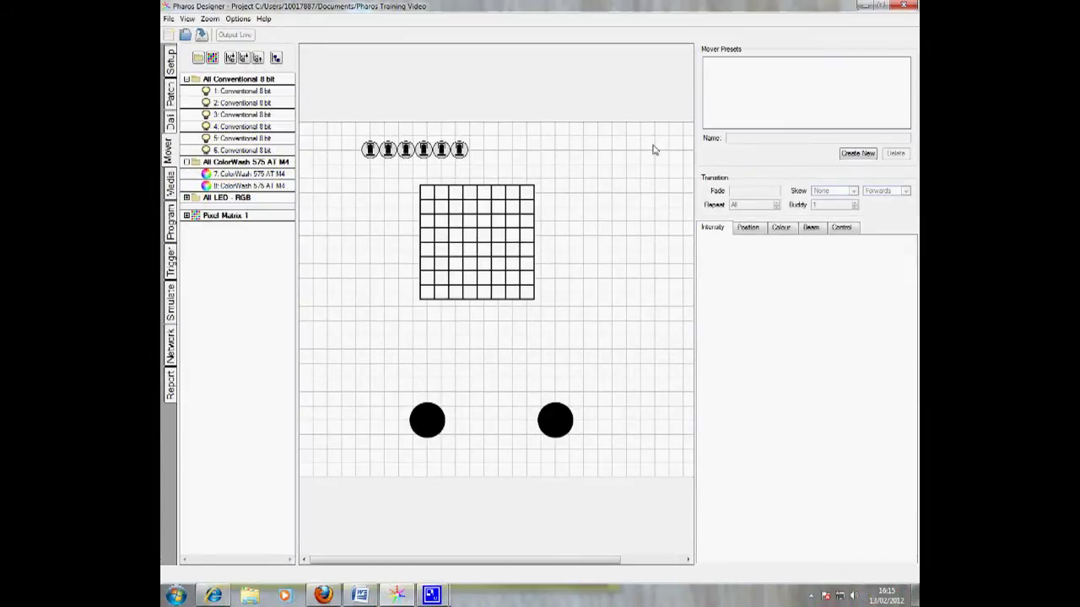
pyautogui.click(847, 153)
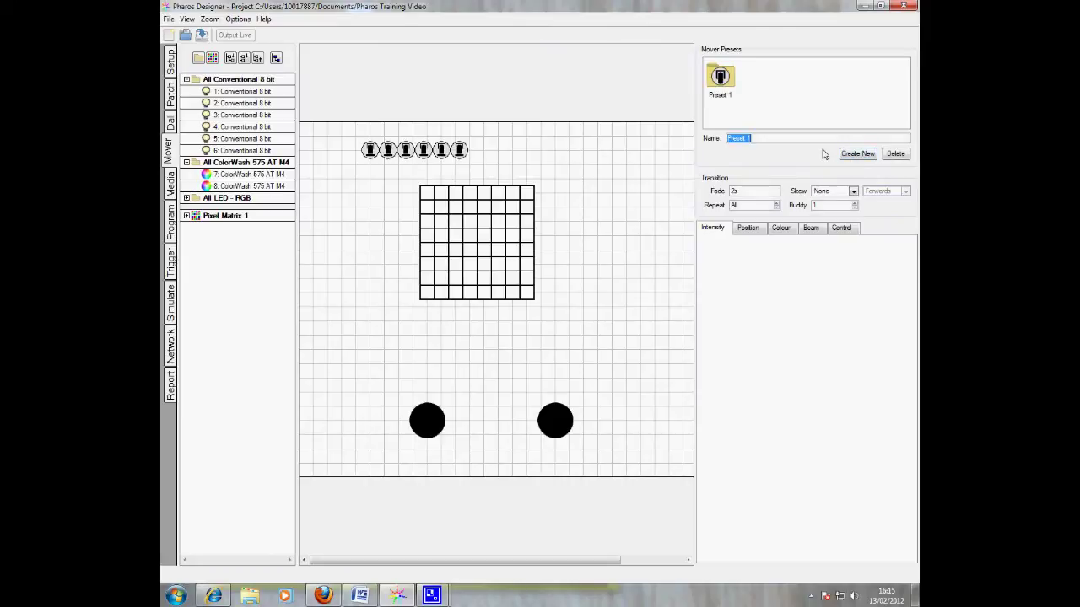
pyautogui.write('Red Posit')
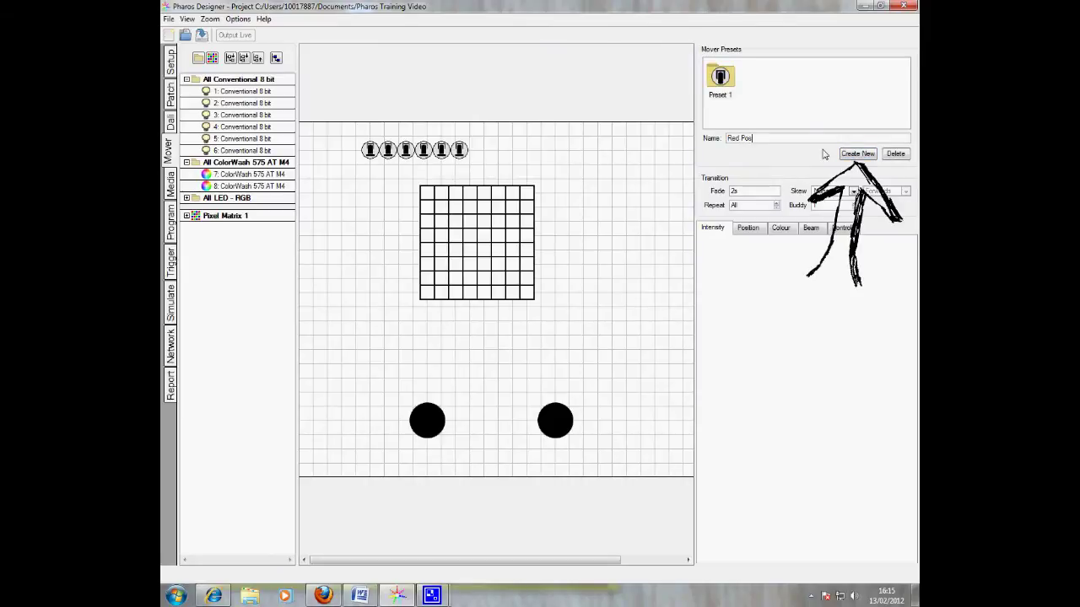
pyautogui.write('ion')
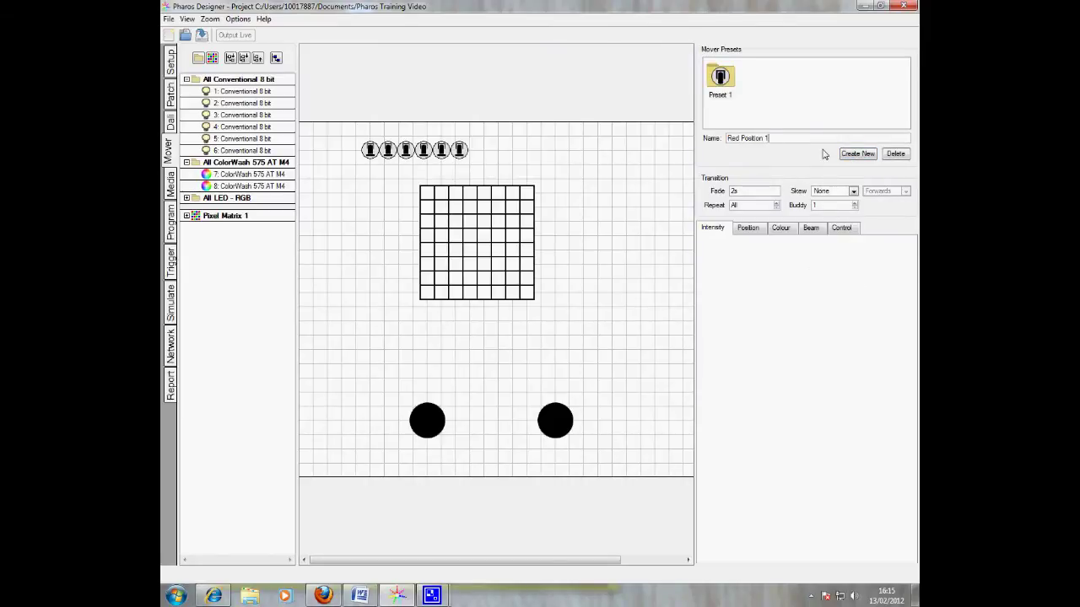
pyautogui.write(' 1')
pyautogui.click(731, 102)
# Set both ColorWash 575 AT M4 fixtures in the preset to pan 75%, tilt 25% and colour red.
pyautogui.moveTo(401, 368); pyautogui.dragTo(615, 475)
pyautogui.click(762, 229)
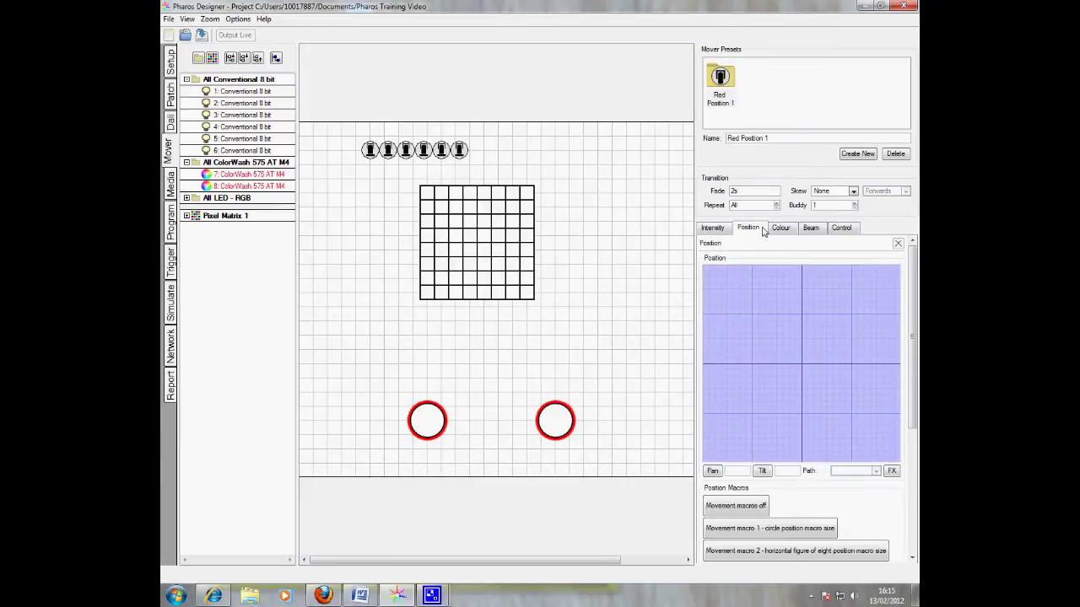
pyautogui.moveTo(801, 364); pyautogui.dragTo(851, 413)
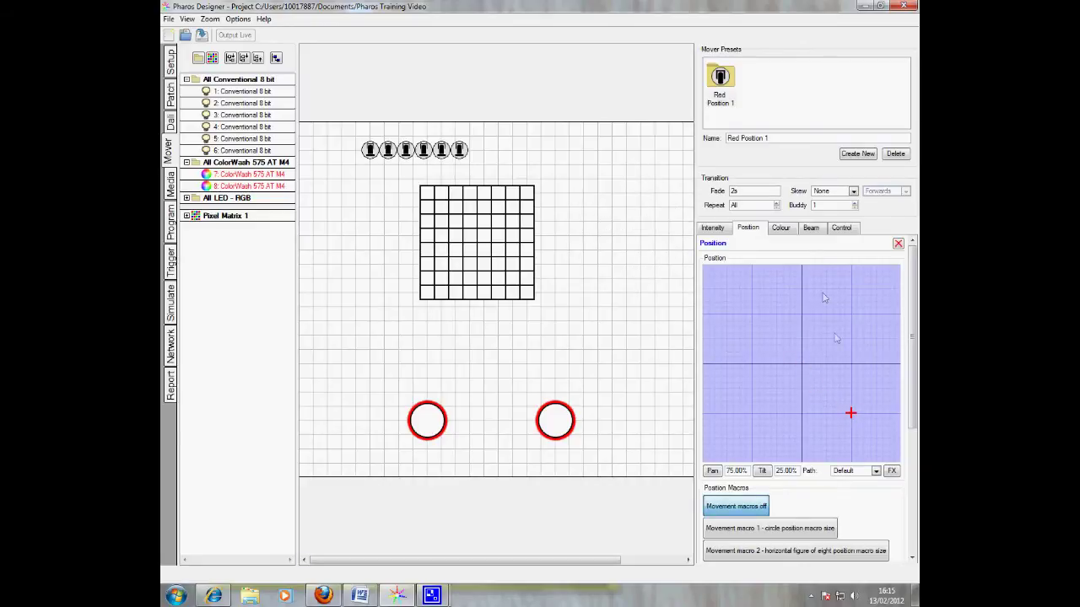
pyautogui.click(780, 230)
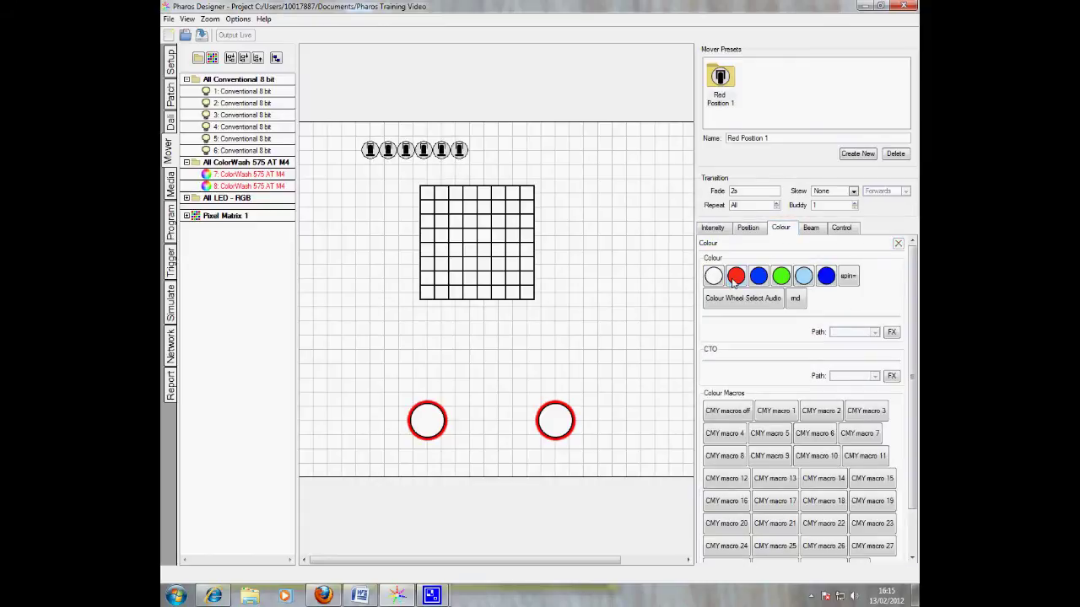
pyautogui.click(735, 276)
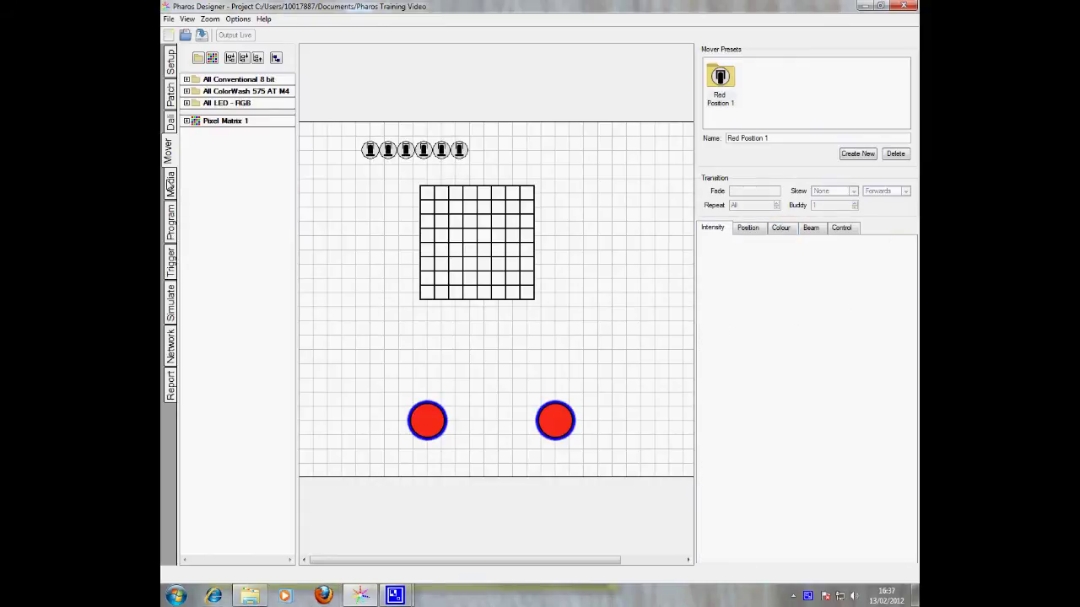
# Create a media preset from the 023_Colordots clip for Pixel Matrix 1.
pyautogui.click(169, 179)
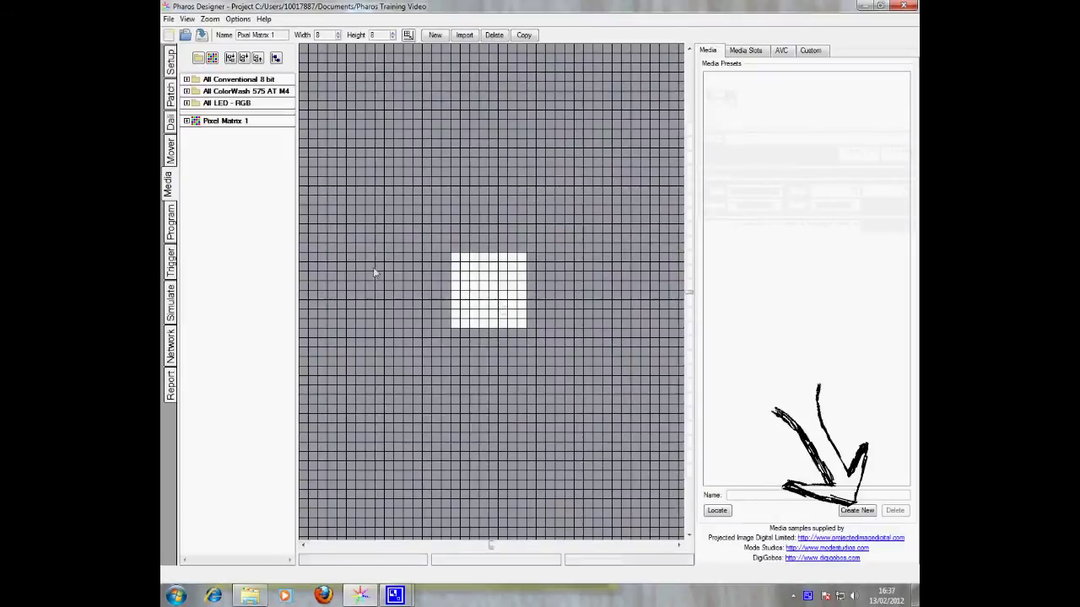
pyautogui.click(856, 511)
pyautogui.click(359, 116)
pyautogui.click(435, 297)
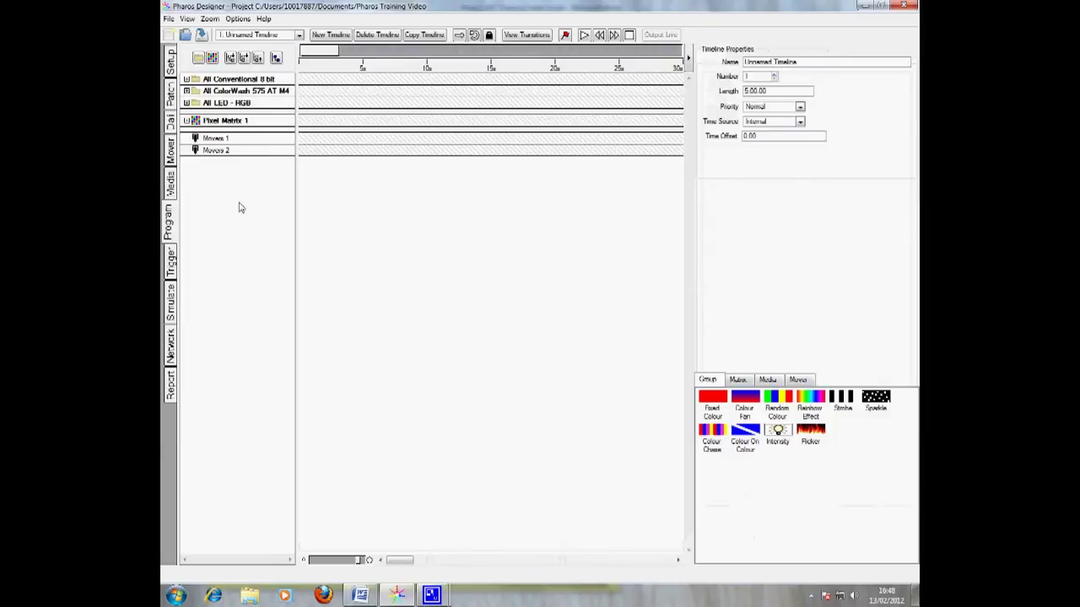
# Name timeline 1 "Background" and place the Red Position 1 mover preset at its start on the Movers 1 row.
pyautogui.moveTo(802, 62); pyautogui.dragTo(680, 77)
pyautogui.write('Background')
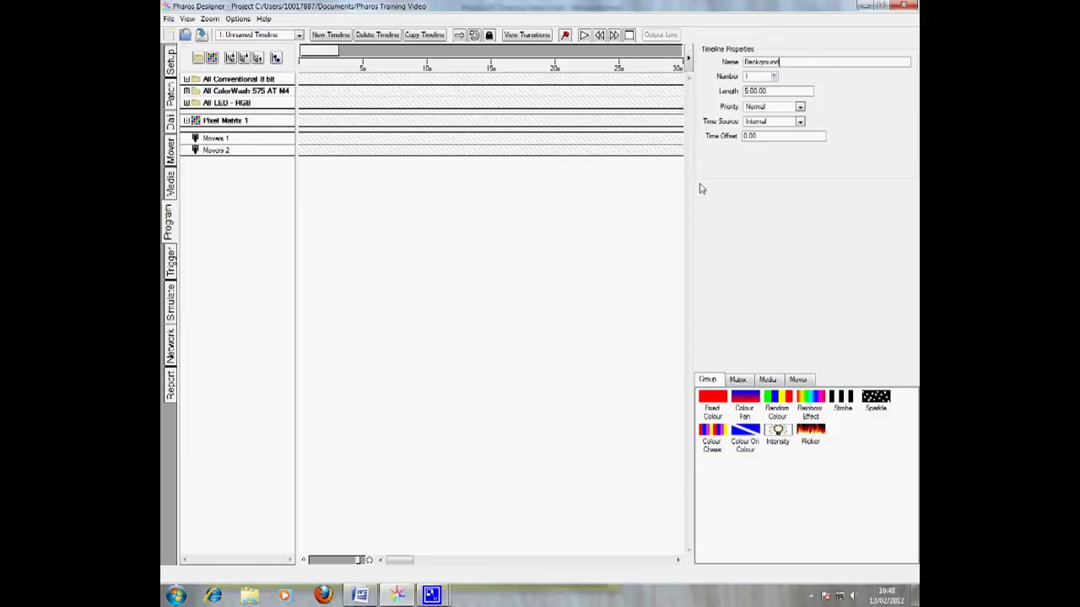
pyautogui.click(800, 380)
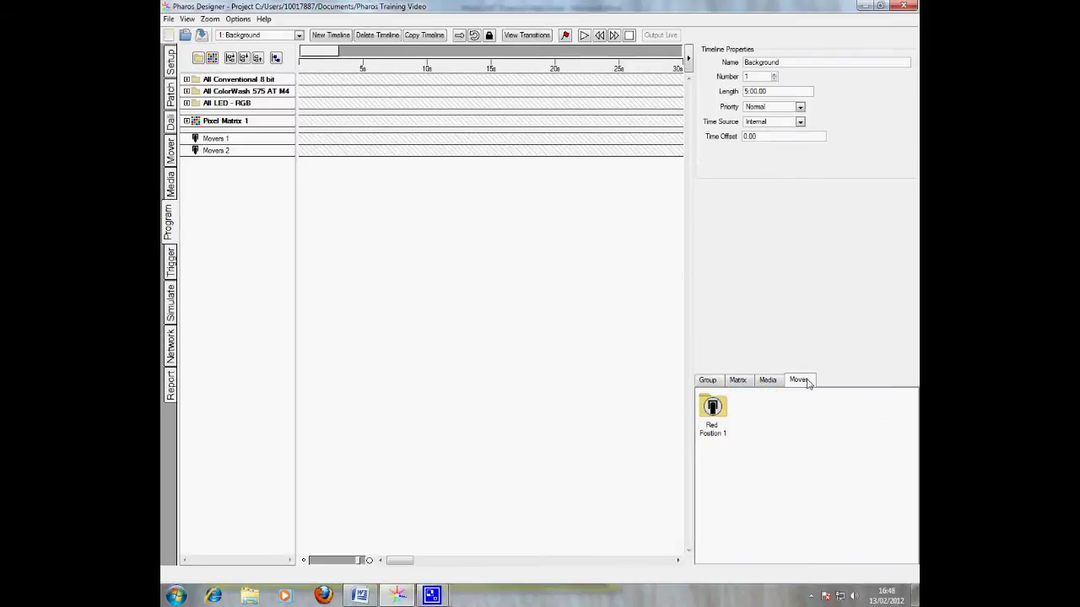
pyautogui.moveTo(714, 421)
pyautogui.mouseDown()
pyautogui.moveTo(648, 347)
pyautogui.moveTo(403, 186)
pyautogui.moveTo(304, 141)
pyautogui.mouseUp()
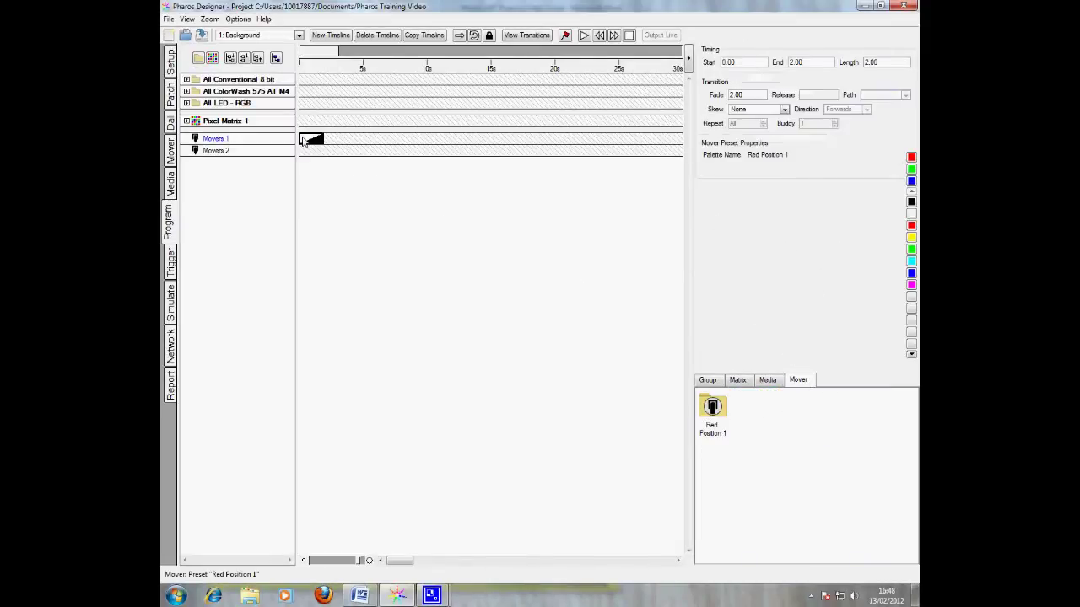
# Place an Intensity preset on All ColorWash 575 AT M4 and the 023_Colordots media on Pixel Matrix 1, both starting at 0.00.
pyautogui.click(709, 381)
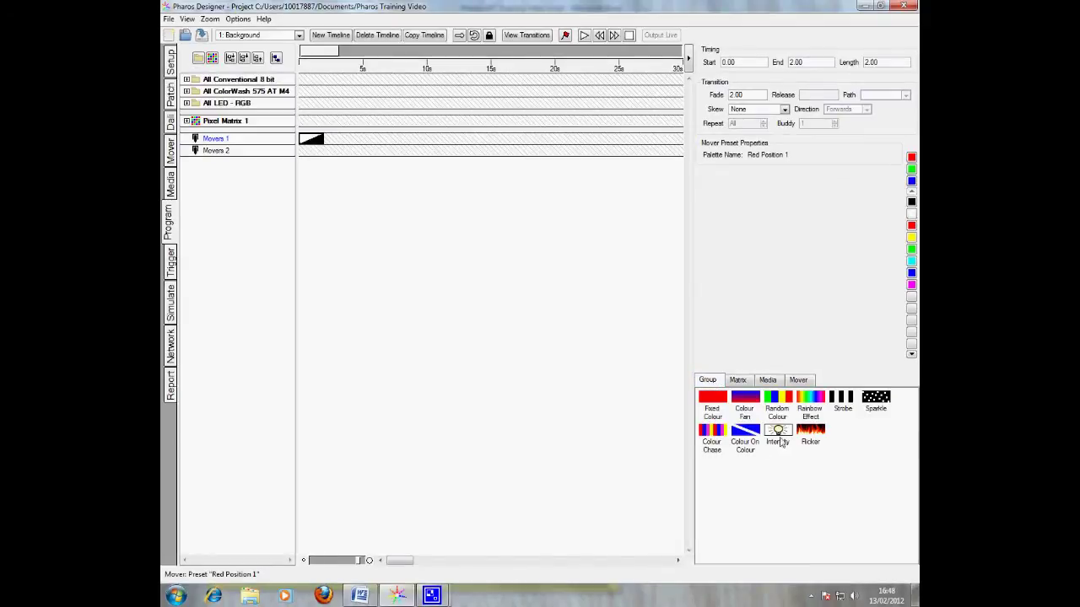
pyautogui.moveTo(456, 192)
pyautogui.mouseDown()
pyautogui.moveTo(361, 114)
pyautogui.moveTo(305, 92)
pyautogui.mouseUp()
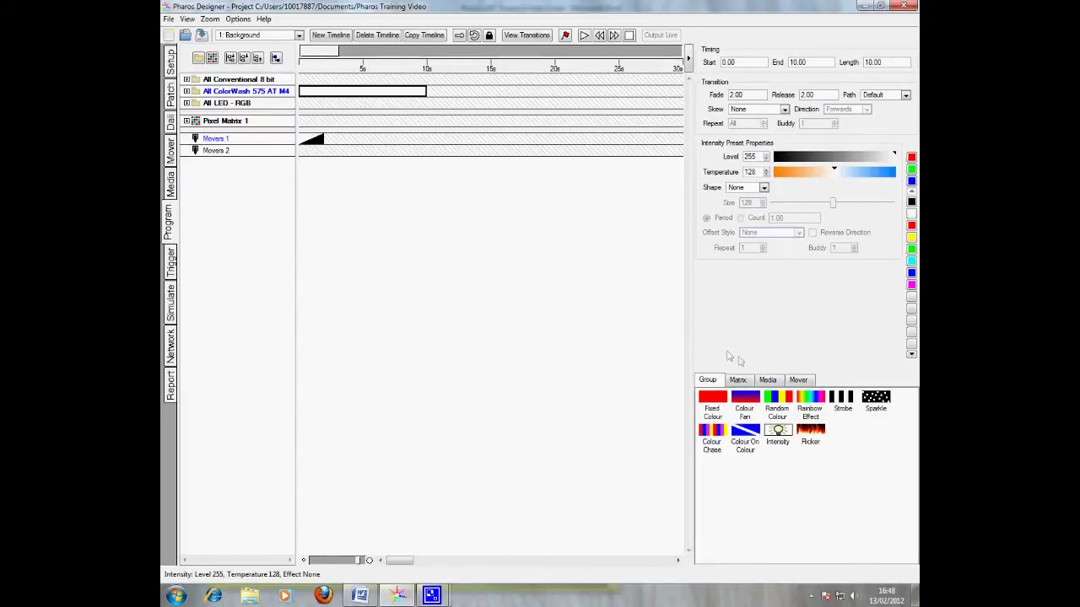
pyautogui.click(768, 380)
pyautogui.moveTo(720, 408); pyautogui.dragTo(309, 123)
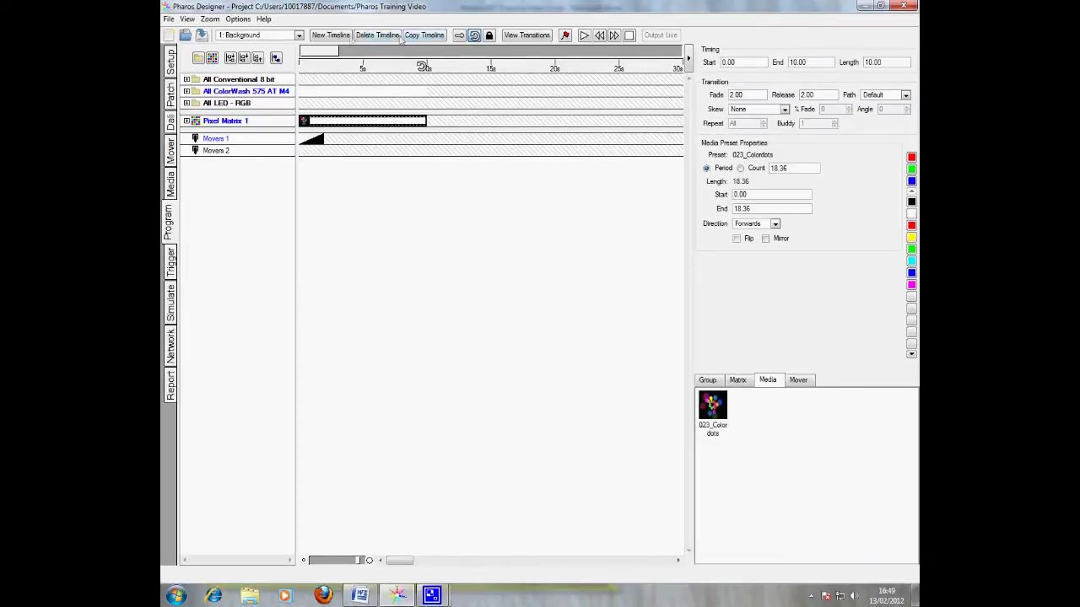
# Create a second timeline named "Spot".
pyautogui.click(333, 35)
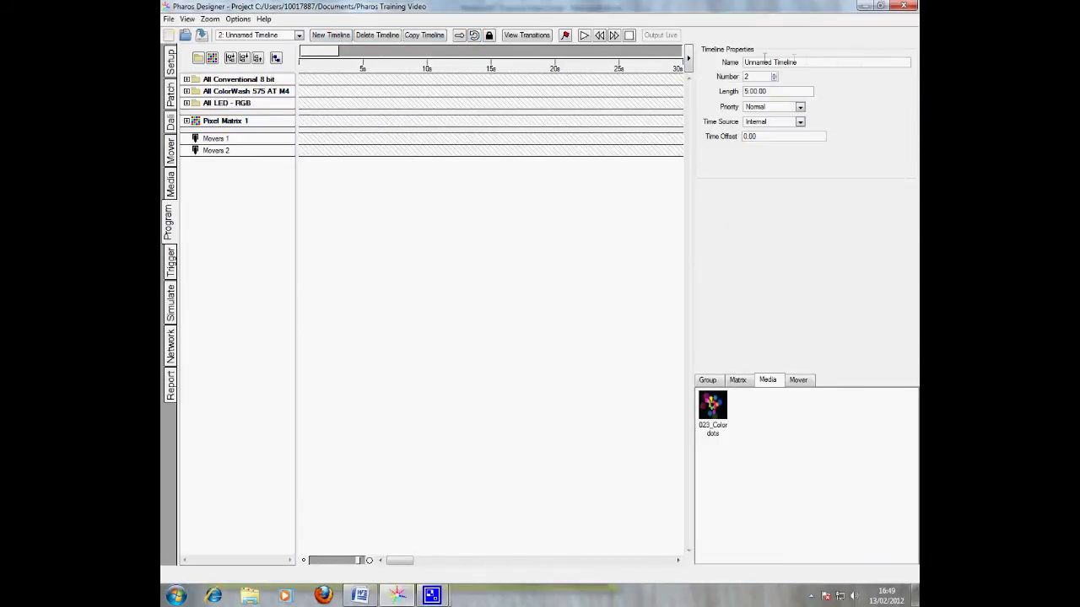
pyautogui.moveTo(814, 63); pyautogui.dragTo(710, 67)
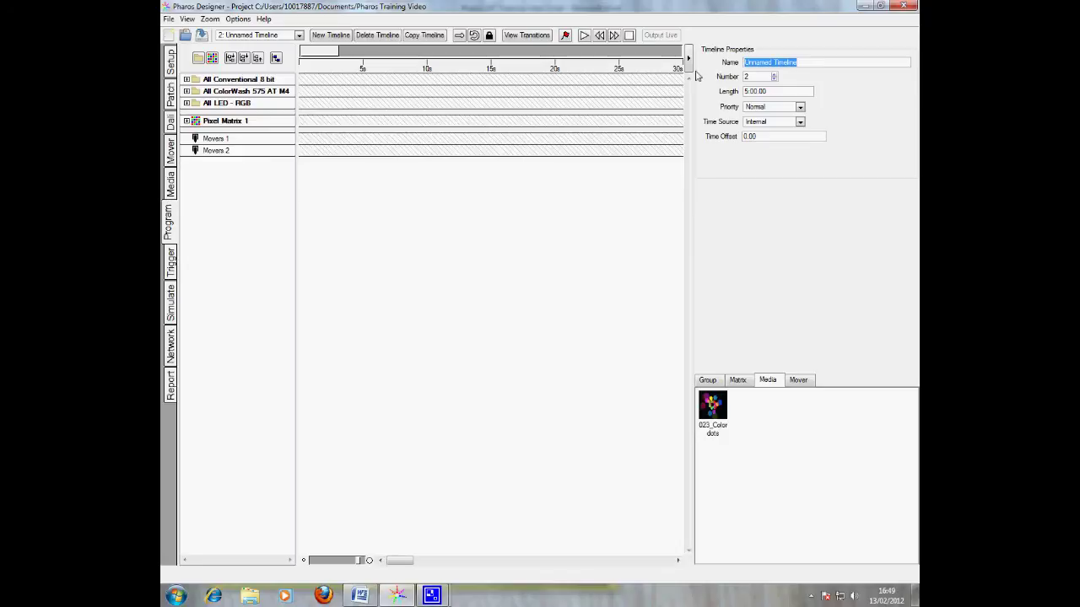
pyautogui.write('Spot')
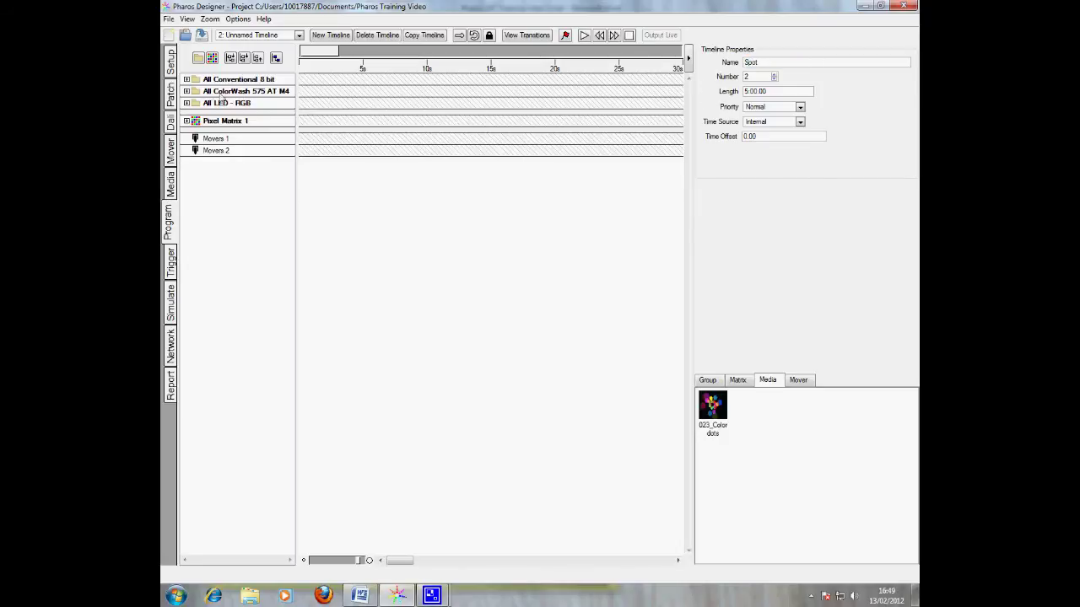
# Place staggered Intensity presets on Conventional 8 bit fixtures 1 to 5, starting at 0.00, 2.00 and progressively later.
pyautogui.click(187, 80)
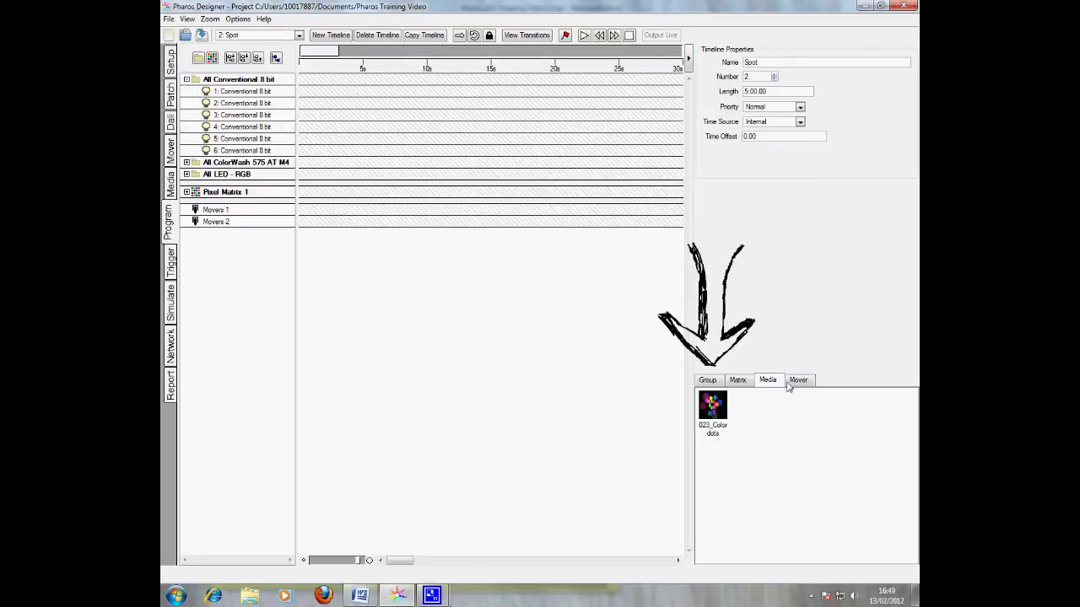
pyautogui.click(709, 380)
pyautogui.moveTo(776, 432); pyautogui.dragTo(306, 93)
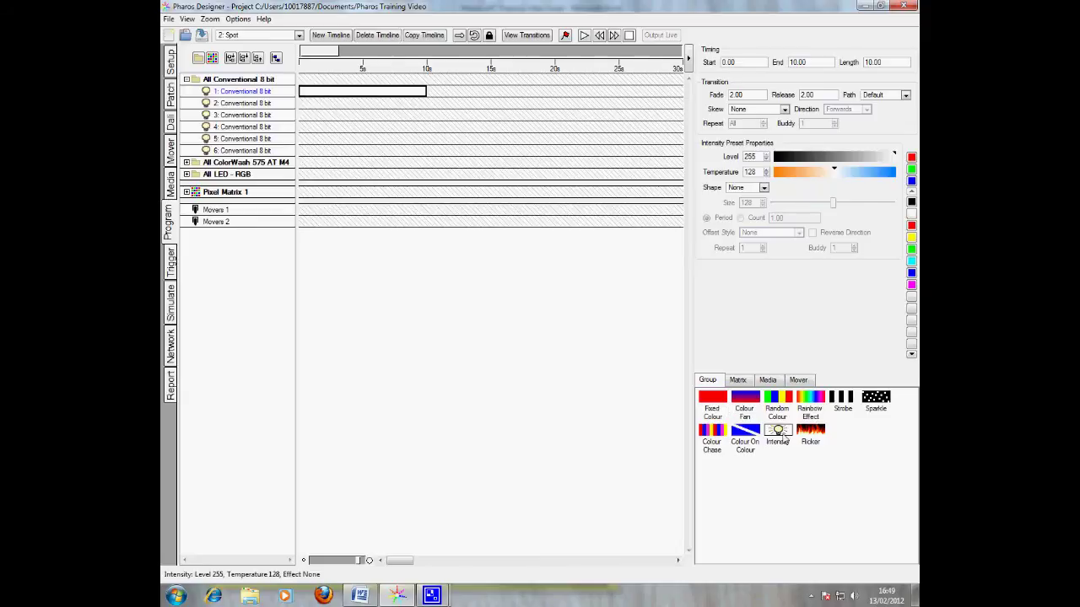
pyautogui.moveTo(783, 439)
pyautogui.mouseDown()
pyautogui.moveTo(613, 287)
pyautogui.moveTo(353, 108)
pyautogui.moveTo(333, 109)
pyautogui.mouseUp()
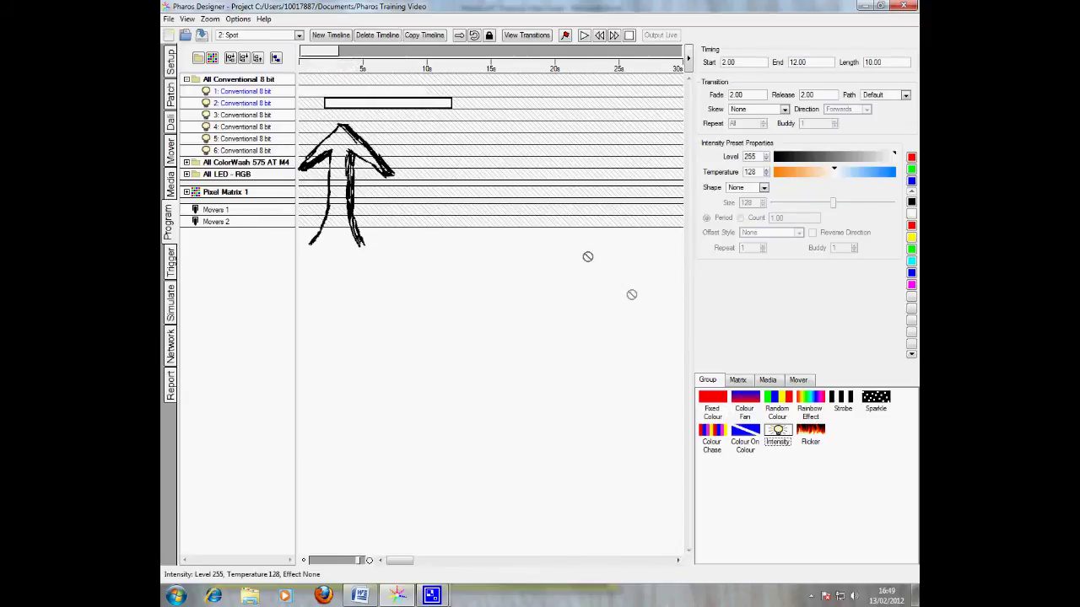
pyautogui.moveTo(588, 256)
pyautogui.mouseDown()
pyautogui.moveTo(384, 118)
pyautogui.moveTo(365, 121)
pyautogui.mouseUp()
pyautogui.moveTo(777, 434)
pyautogui.mouseDown()
pyautogui.moveTo(616, 244)
pyautogui.moveTo(455, 151)
pyautogui.moveTo(386, 126)
pyautogui.mouseUp()
pyautogui.moveTo(772, 430); pyautogui.dragTo(414, 137)
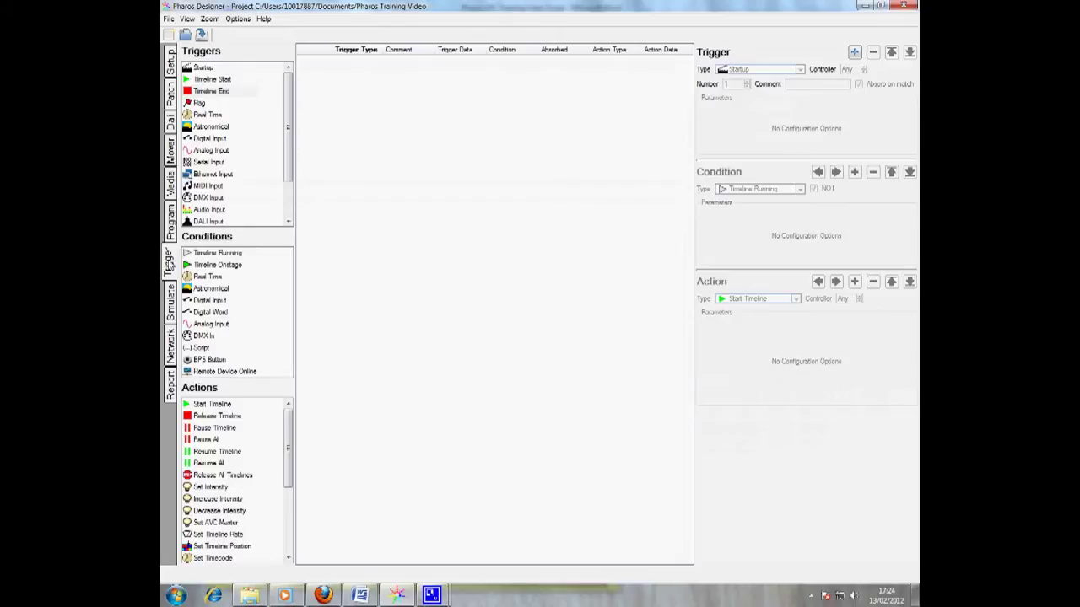
# Add a Startup trigger with a Start Timeline action for timeline 1: Background.
pyautogui.click(205, 69)
pyautogui.moveTo(273, 76); pyautogui.dragTo(327, 70)
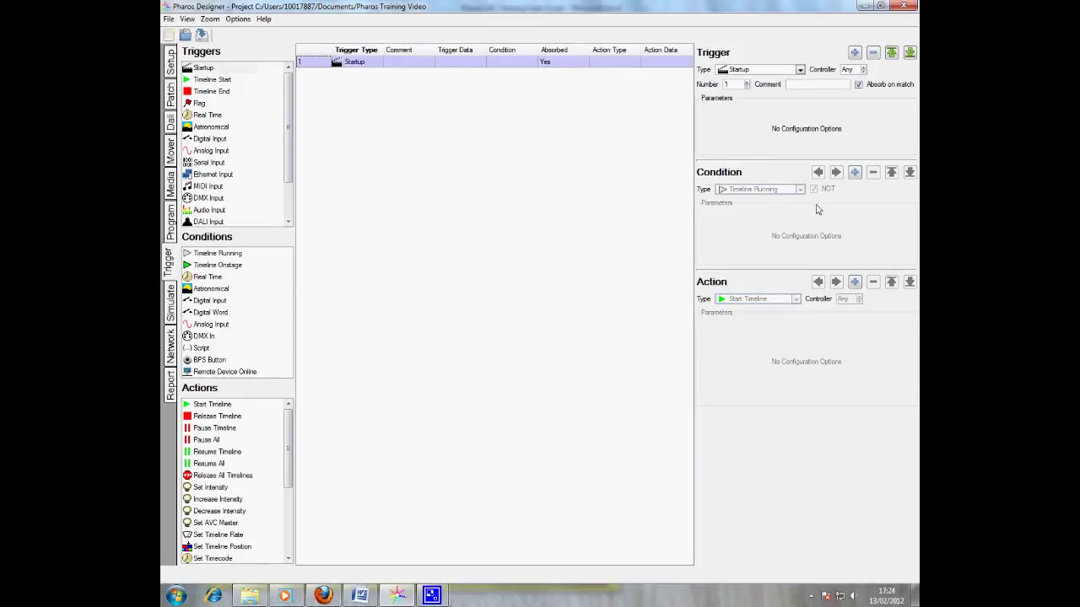
pyautogui.click(854, 282)
pyautogui.click(703, 326)
pyautogui.click(795, 327)
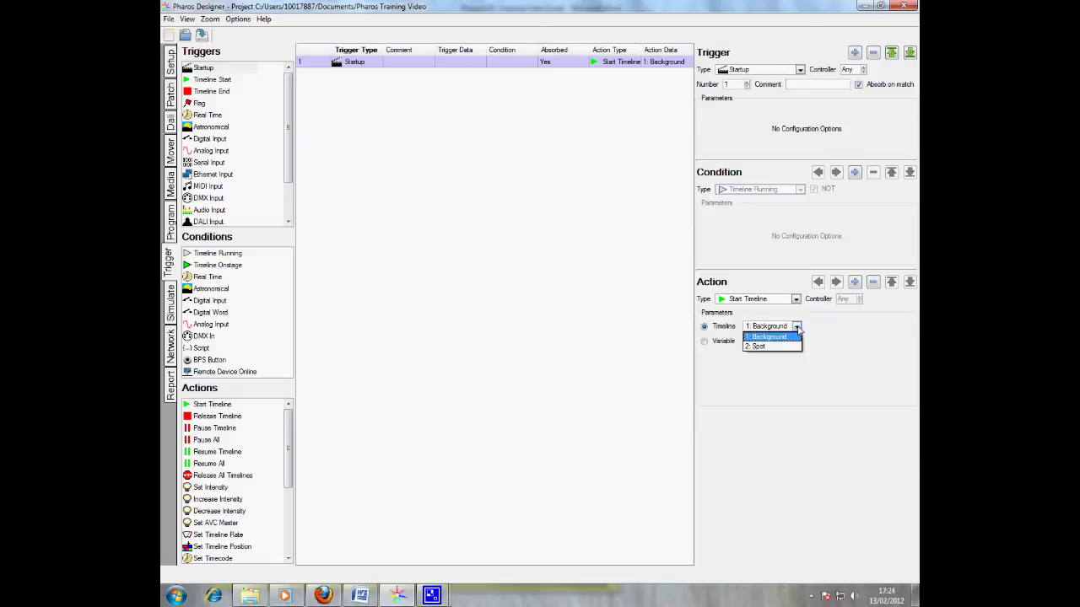
pyautogui.click(796, 327)
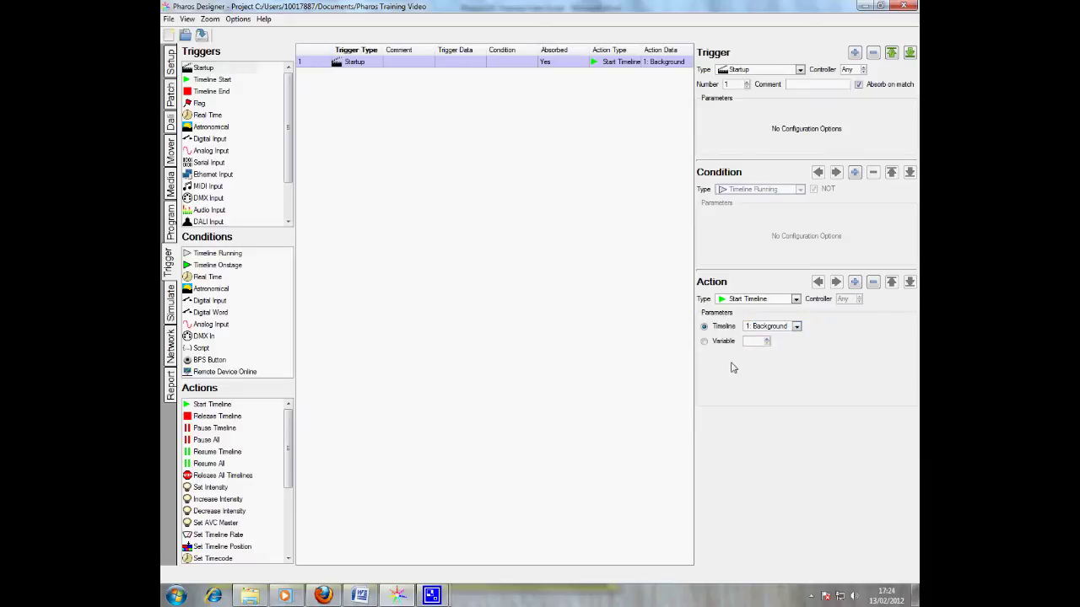
# Add a Digital Input trigger on the local device for input 1 set to High.
pyautogui.click(210, 138)
pyautogui.moveTo(336, 115); pyautogui.dragTo(347, 100)
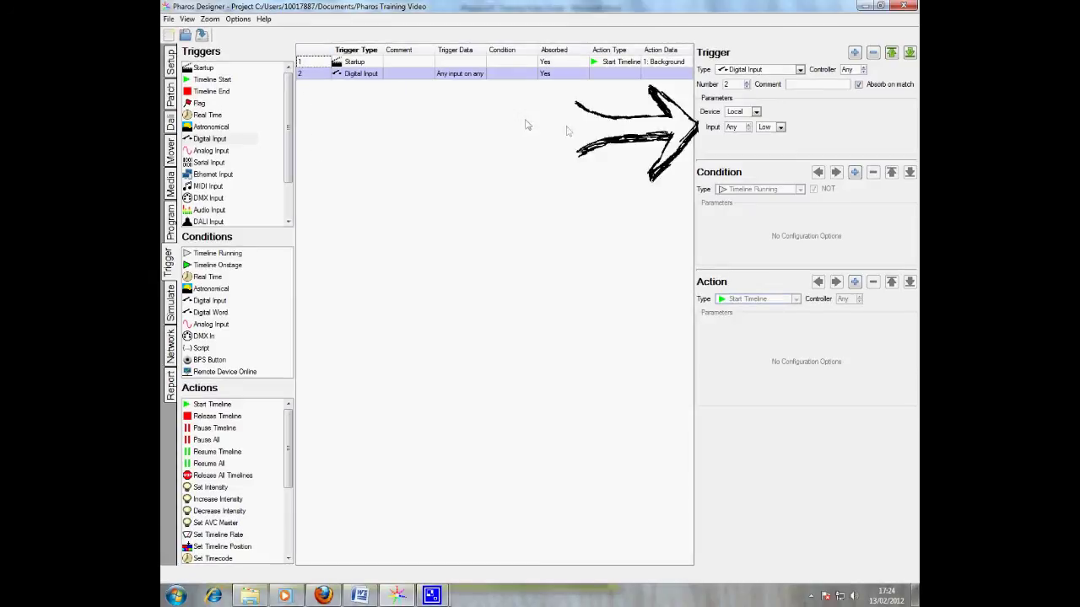
pyautogui.click(747, 124)
pyautogui.click(780, 126)
pyautogui.click(769, 148)
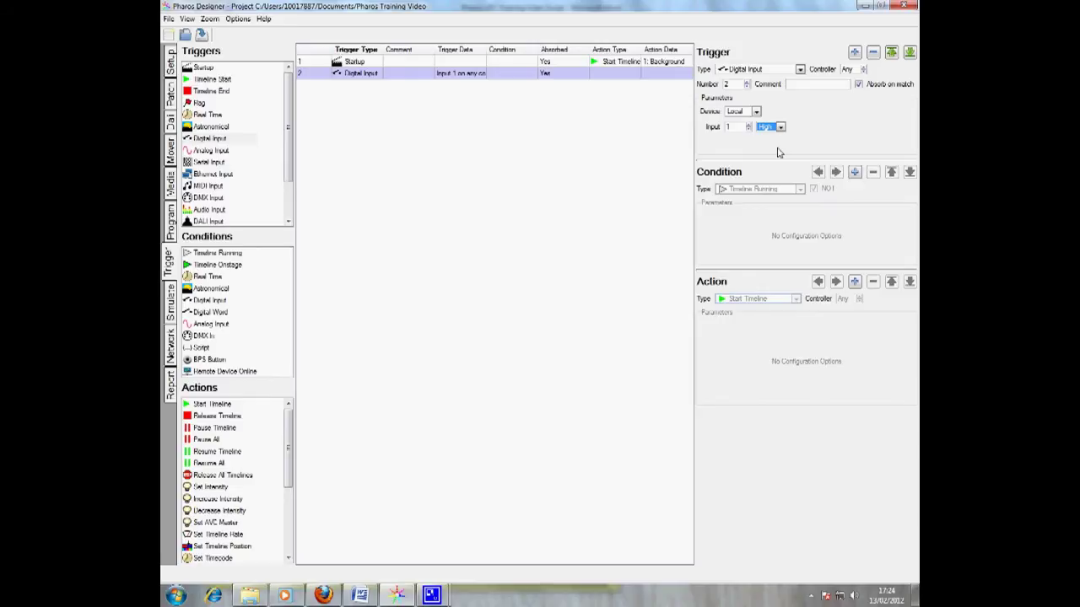
# Give the Digital Input trigger a Start Timeline action for timeline 2: Spot.
pyautogui.click(855, 281)
pyautogui.click(704, 327)
pyautogui.click(795, 327)
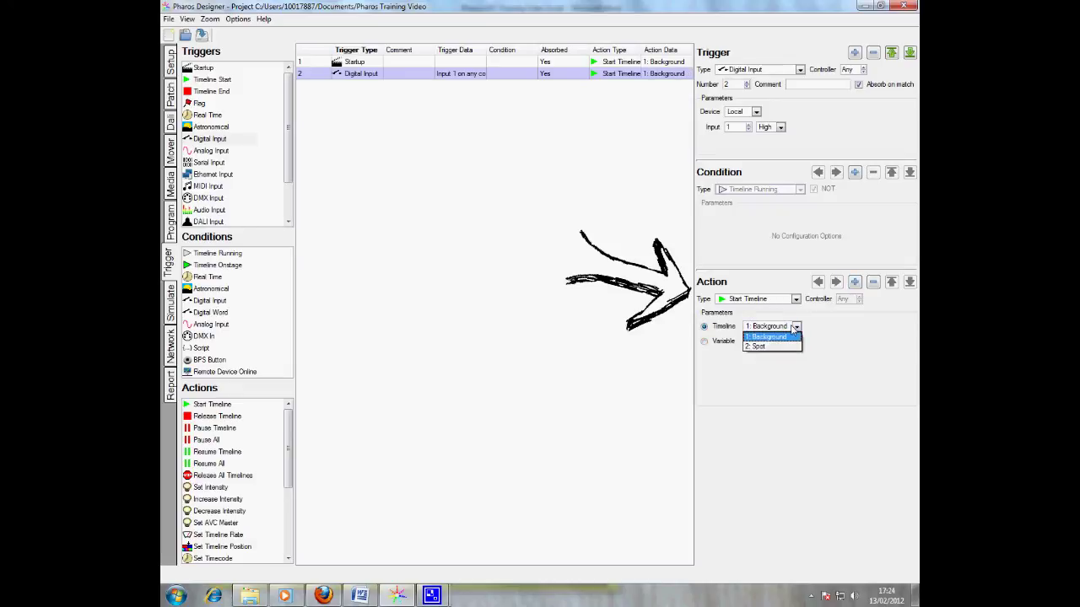
pyautogui.click(774, 347)
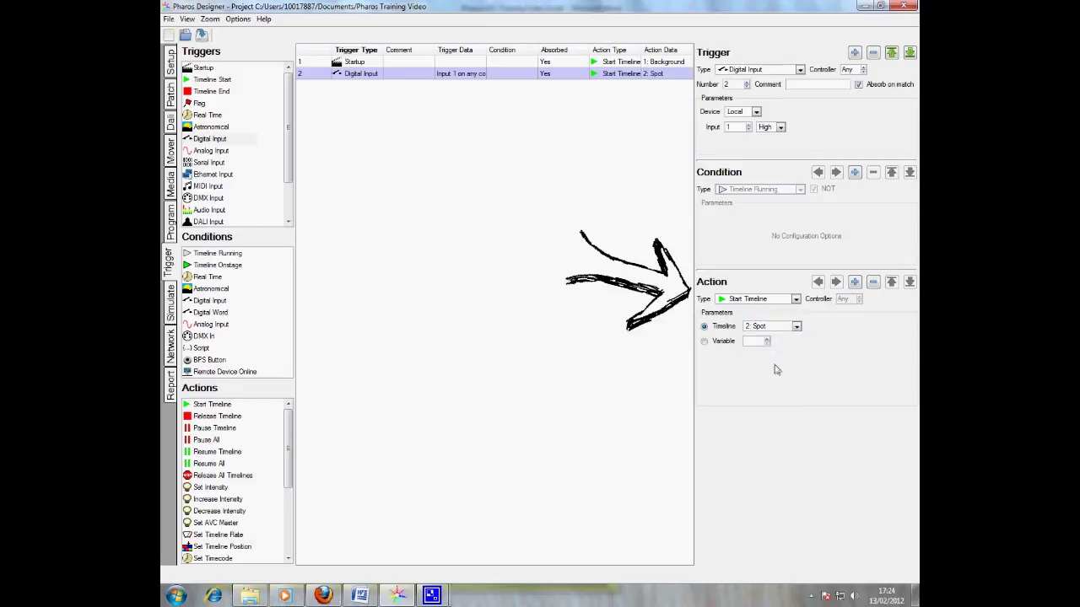
# Add a second action to the Digital Input trigger that releases timeline 1: Background.
pyautogui.click(854, 281)
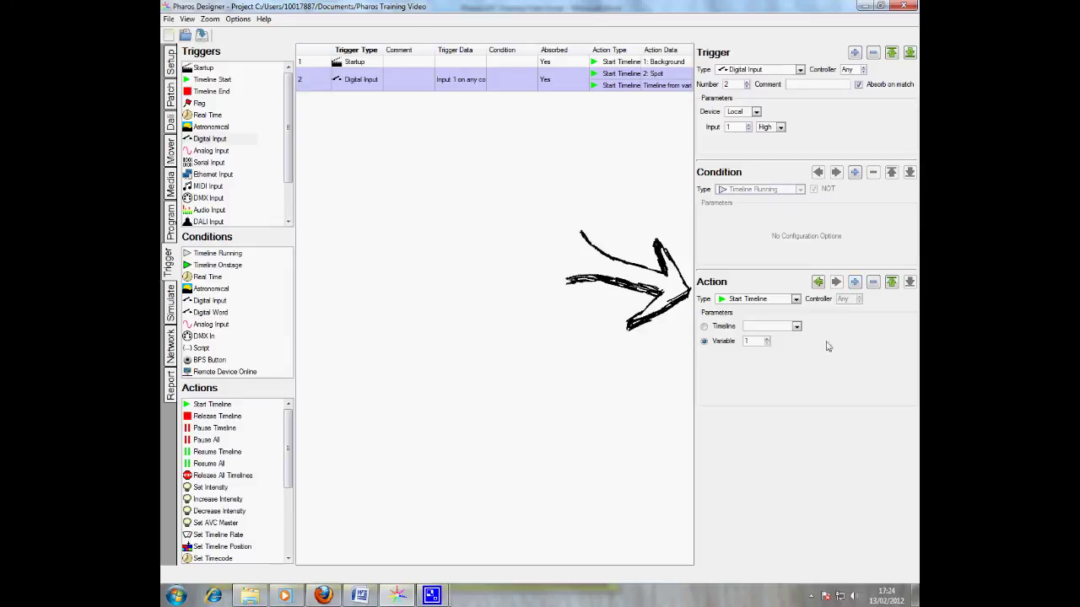
pyautogui.click(705, 326)
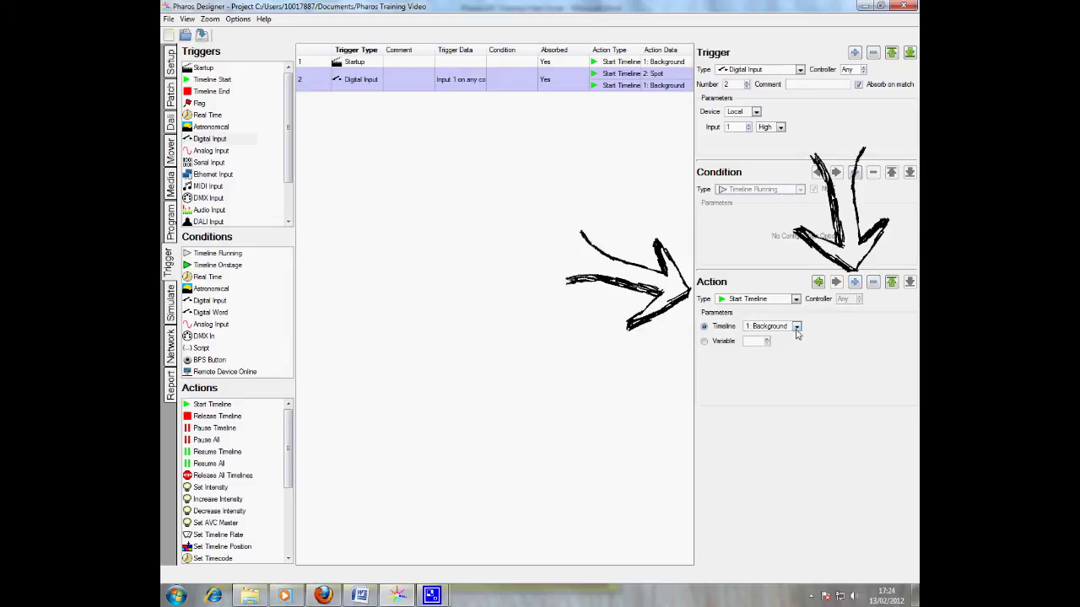
pyautogui.click(796, 300)
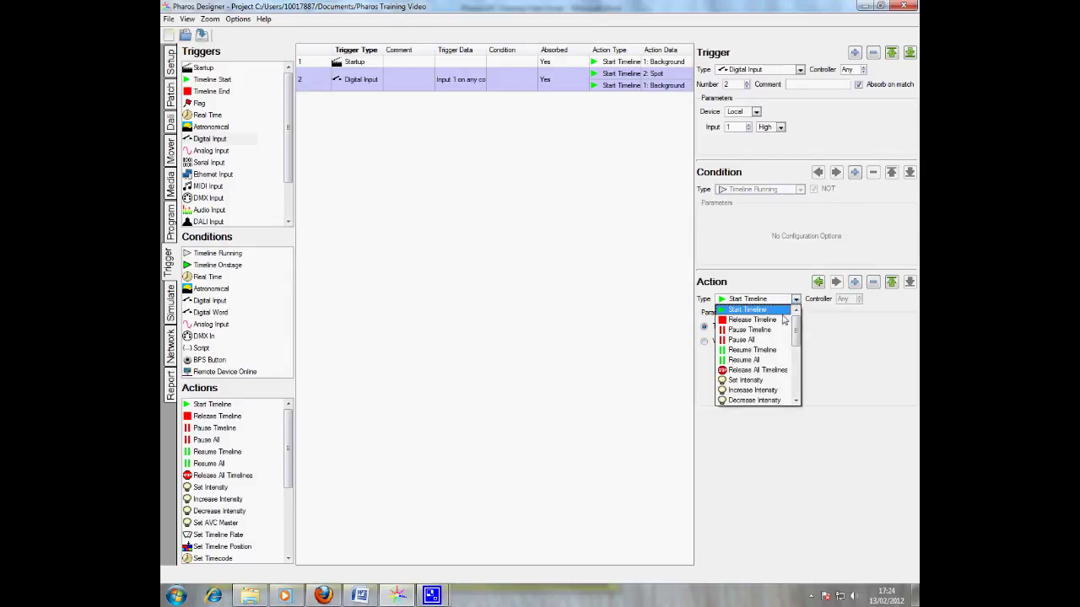
pyautogui.click(783, 321)
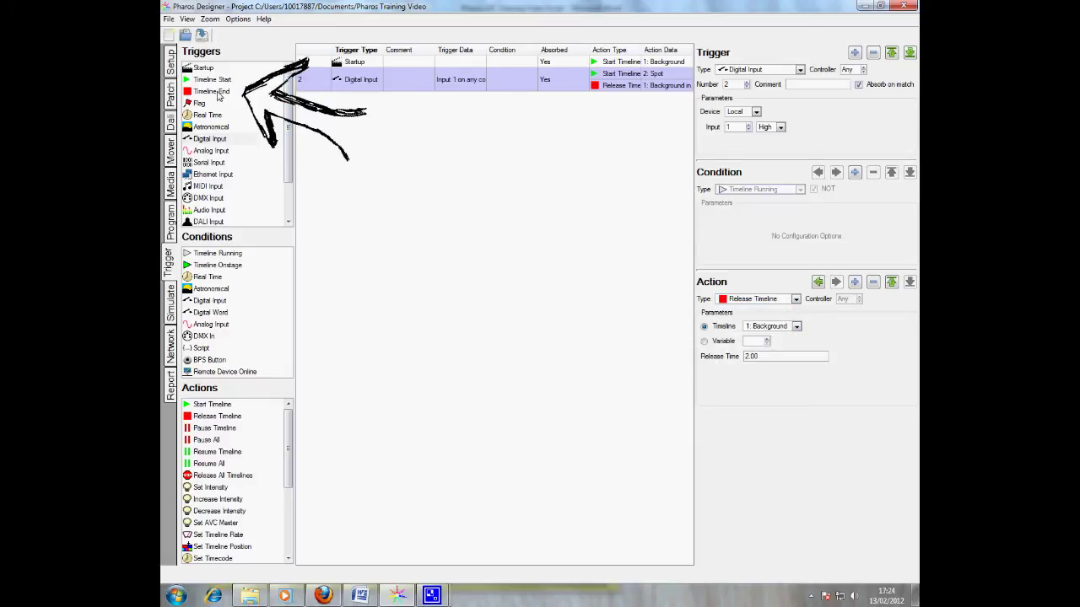
# Add a Timeline End trigger for timeline 2: Spot.
pyautogui.moveTo(211, 91); pyautogui.dragTo(391, 133)
pyautogui.click(783, 113)
pyautogui.click(783, 113)
pyautogui.click(775, 138)
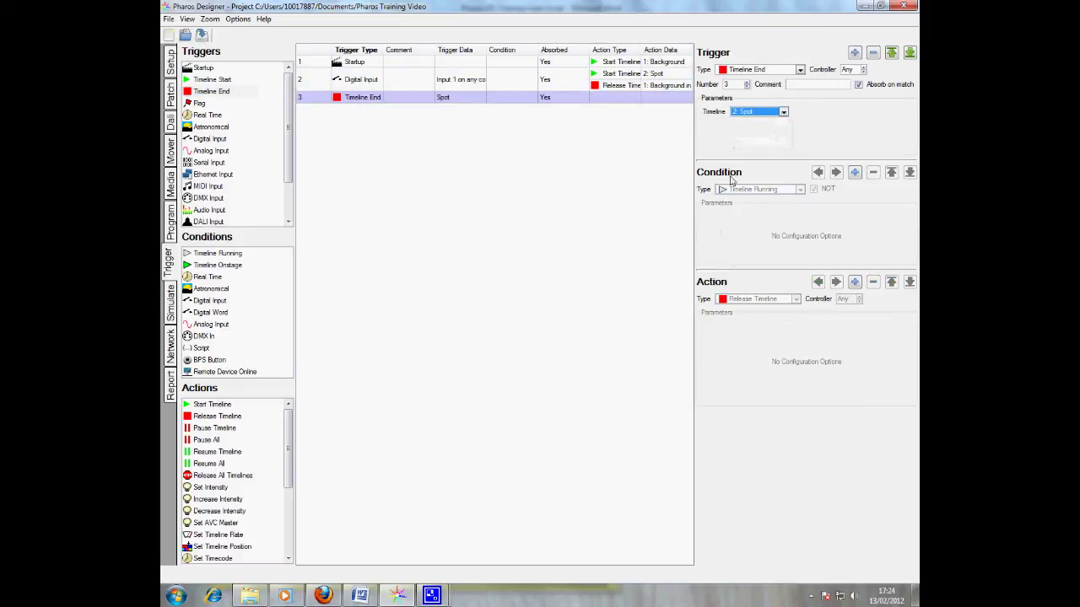
# Give the Timeline End trigger a Start Timeline action for timeline 1: Background.
pyautogui.click(855, 282)
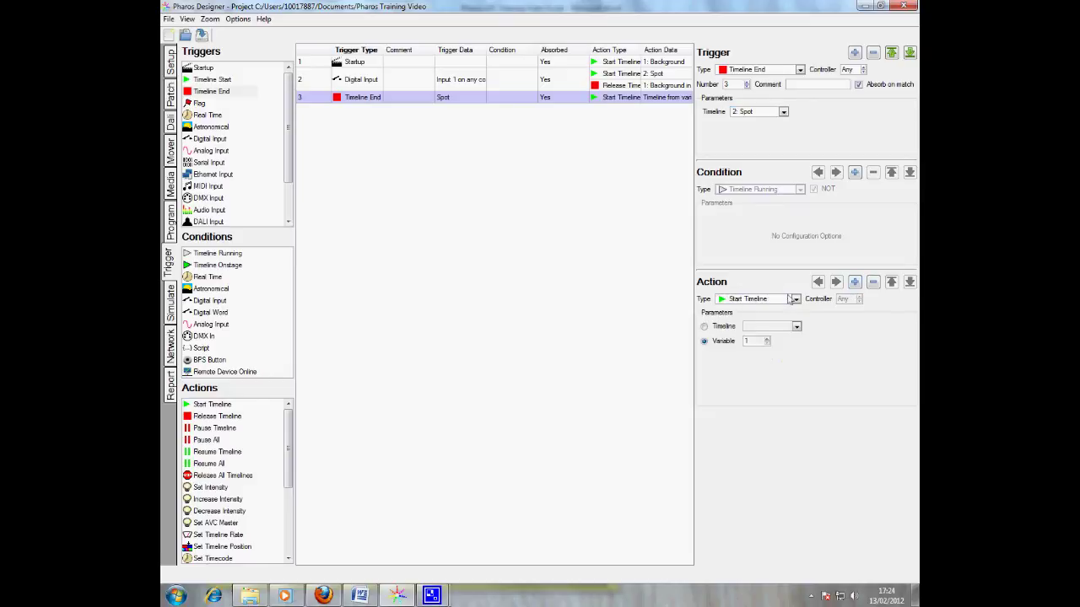
pyautogui.click(717, 328)
pyautogui.click(796, 327)
pyautogui.click(793, 337)
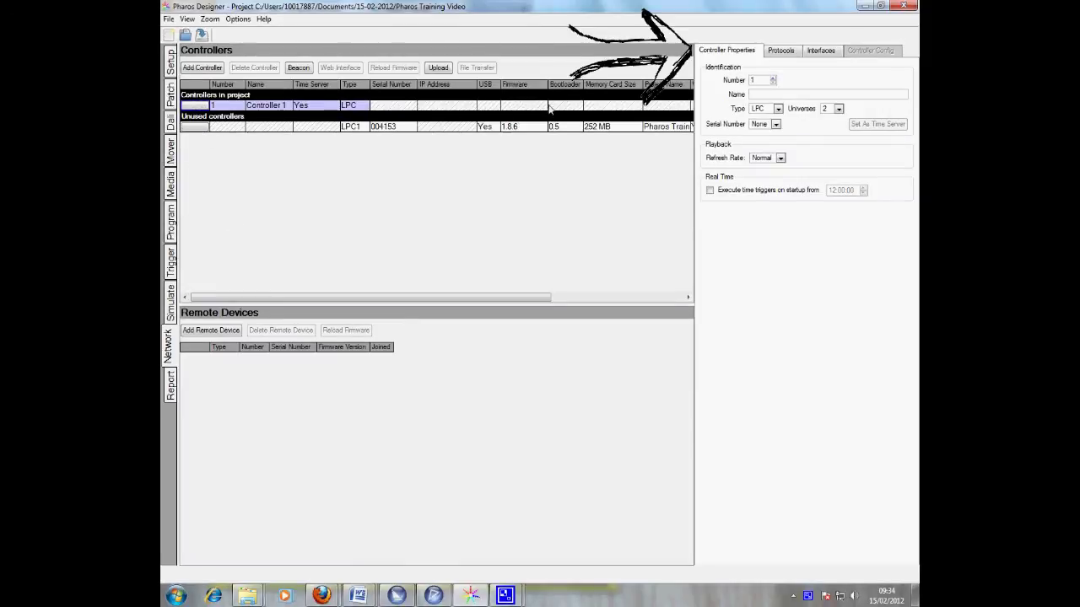
# Set Controller 1's type to LPC1 and assign it serial number 004153.
pyautogui.click(776, 108)
pyautogui.click(761, 128)
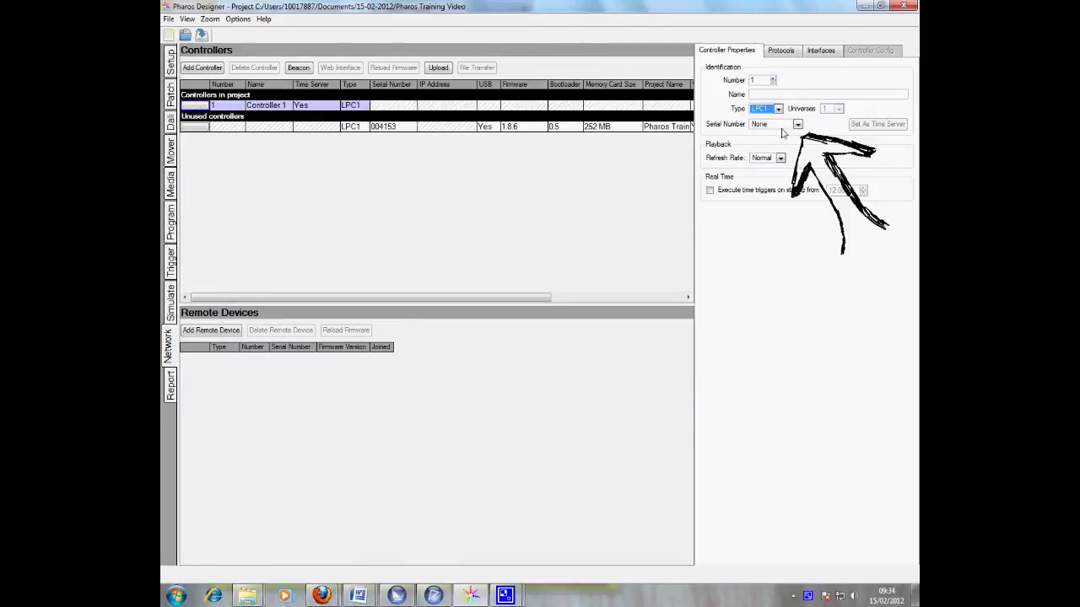
pyautogui.click(793, 124)
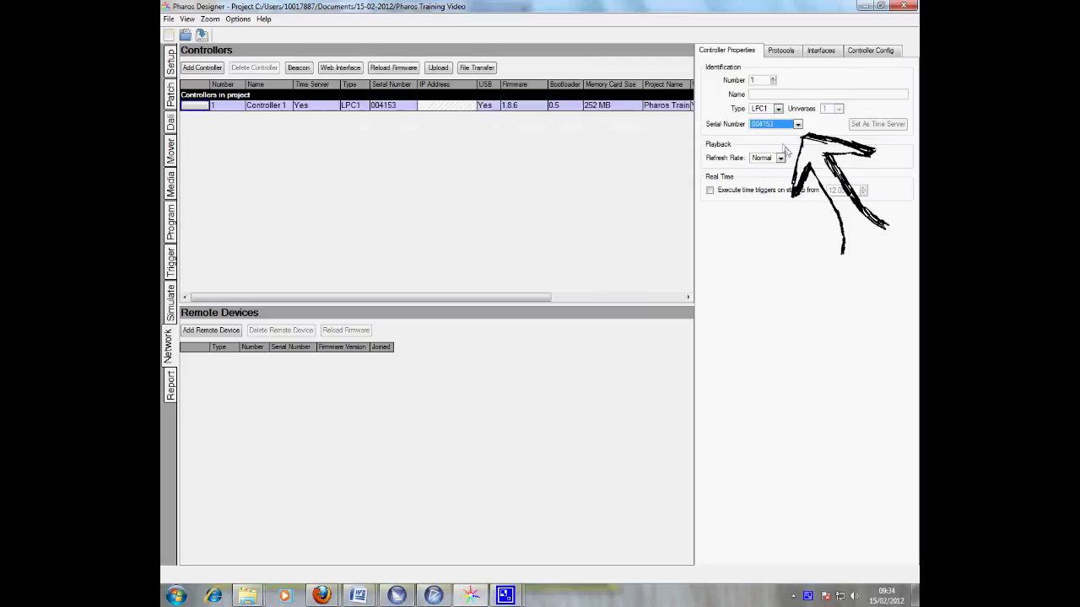